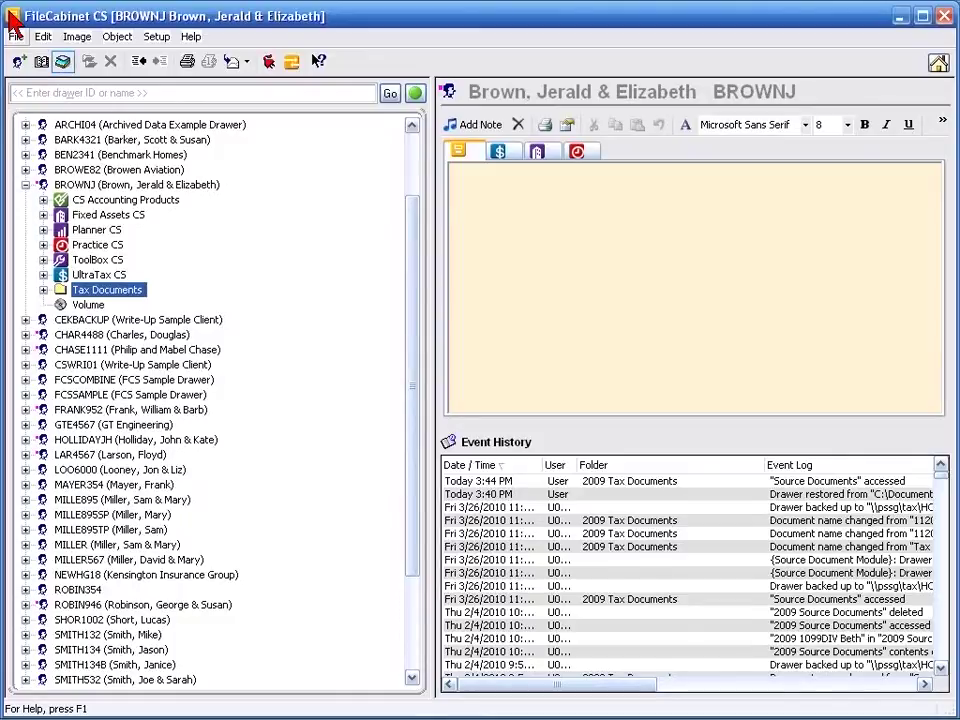
- Set up the BROWNJ scan with image group Source Documents and OCR transfer enabled
{"action": "left_click", "coordinate": [63, 62]}
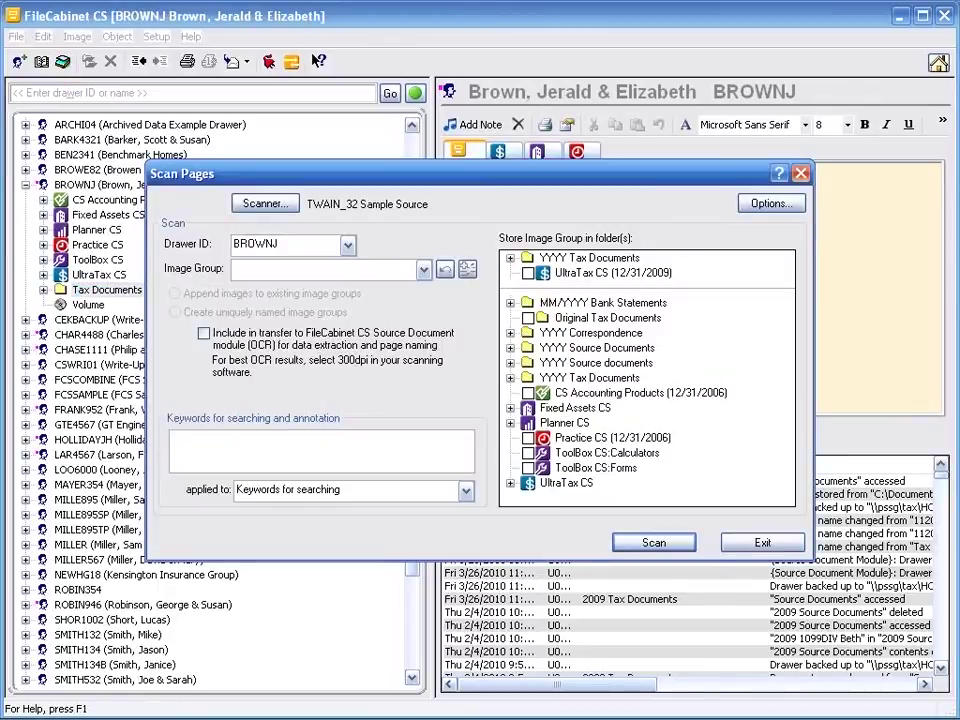
{"action": "type", "text": "Source Documents"}
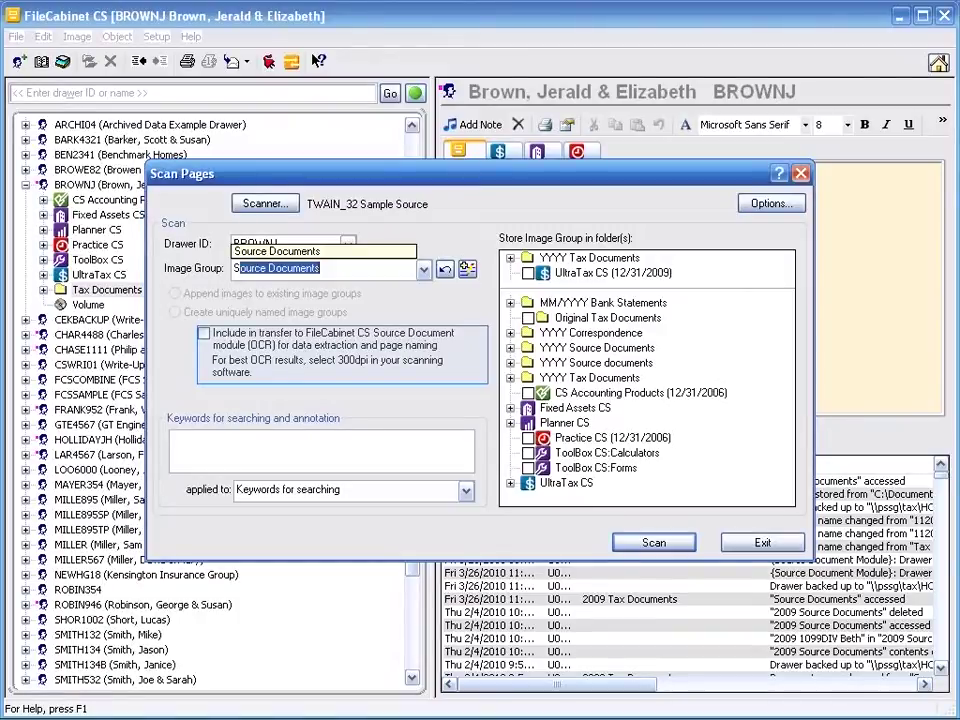
{"action": "key", "text": "Tab"}
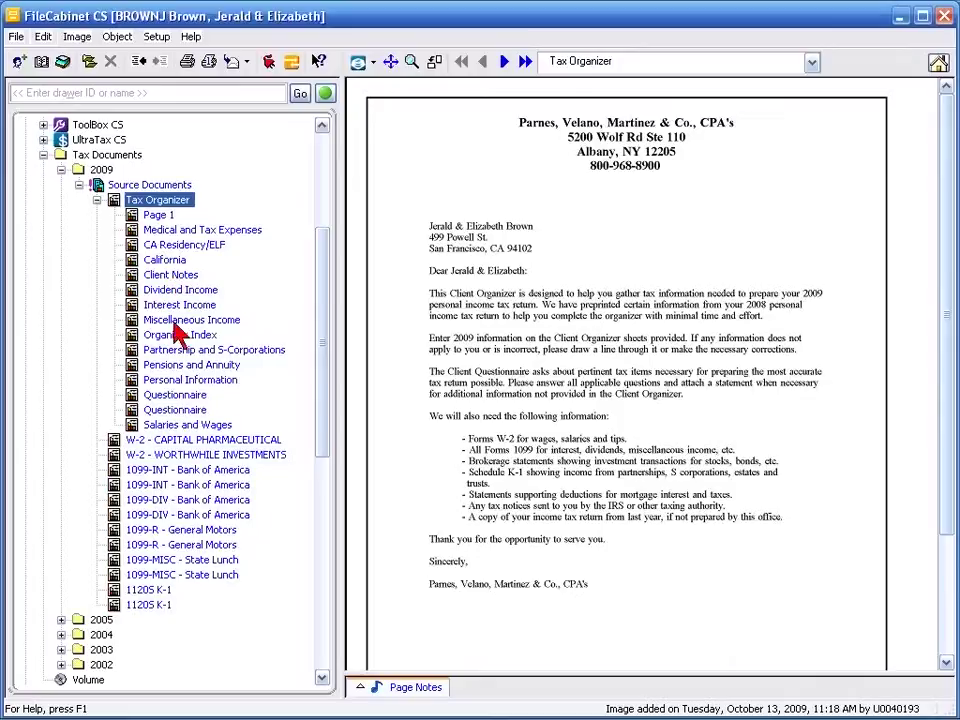
- Display the 'W-2 - WORTHWHILE INVESTMENTS' document from Source Documents in the viewer
{"action": "left_click", "coordinate": [180, 458]}
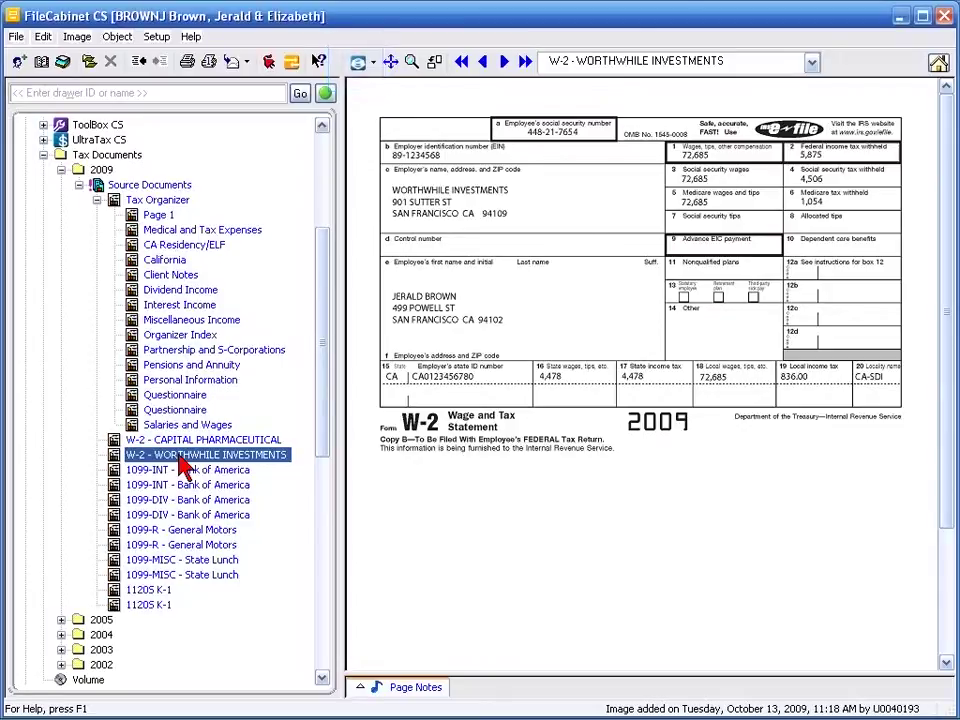
- Review the W-2's extracted fields in Source Data Entry and send them to UltraTax CS
{"action": "left_click", "coordinate": [357, 62]}
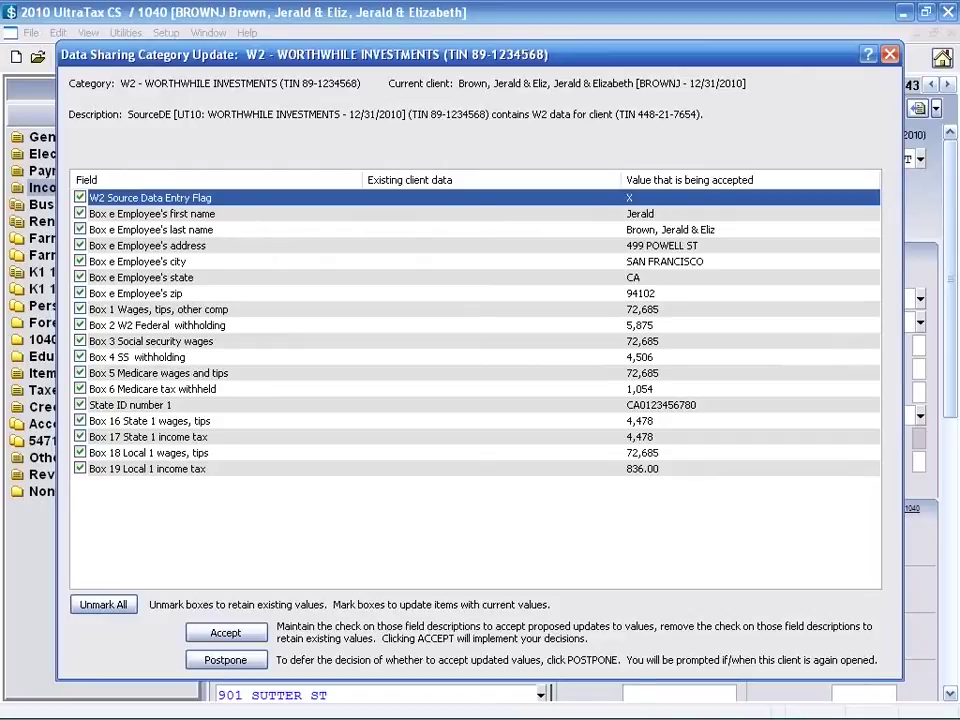
- Accept the Worthwhile Investments values (wages 72,685, withholding 5,875) into the W2 Facsimile
{"action": "key", "text": "Return"}
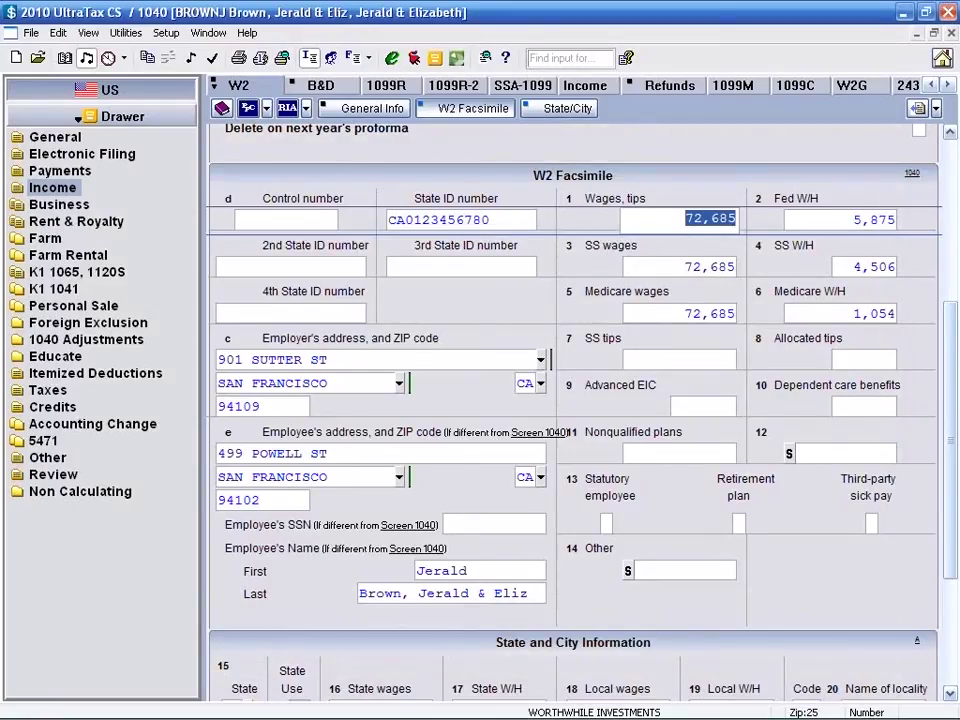